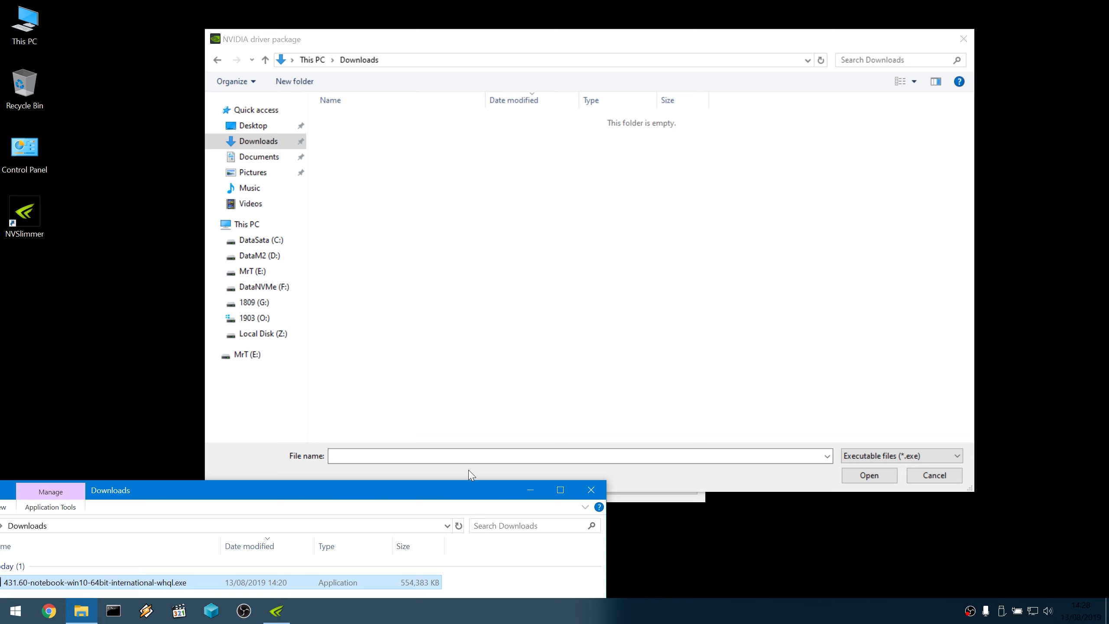
Copy the 431.60 driver installer's file name from Downloads and paste it into NVSlimmer's file dialog.
left_click_drag(424, 494, 663, 126)
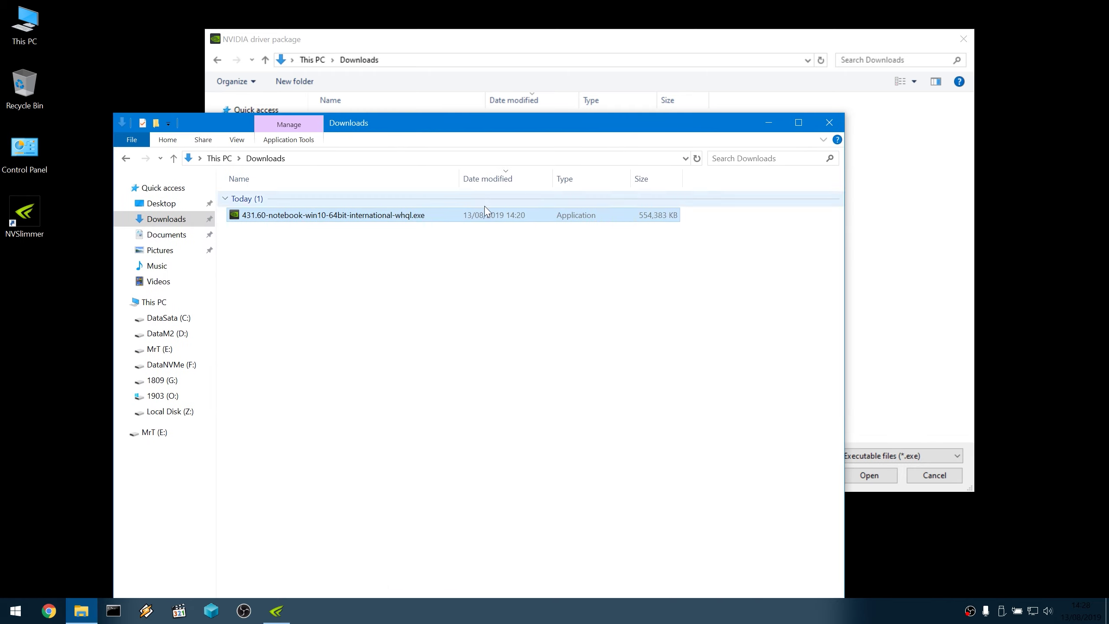
key("F2")
left_click_drag(433, 215, 1, 215)
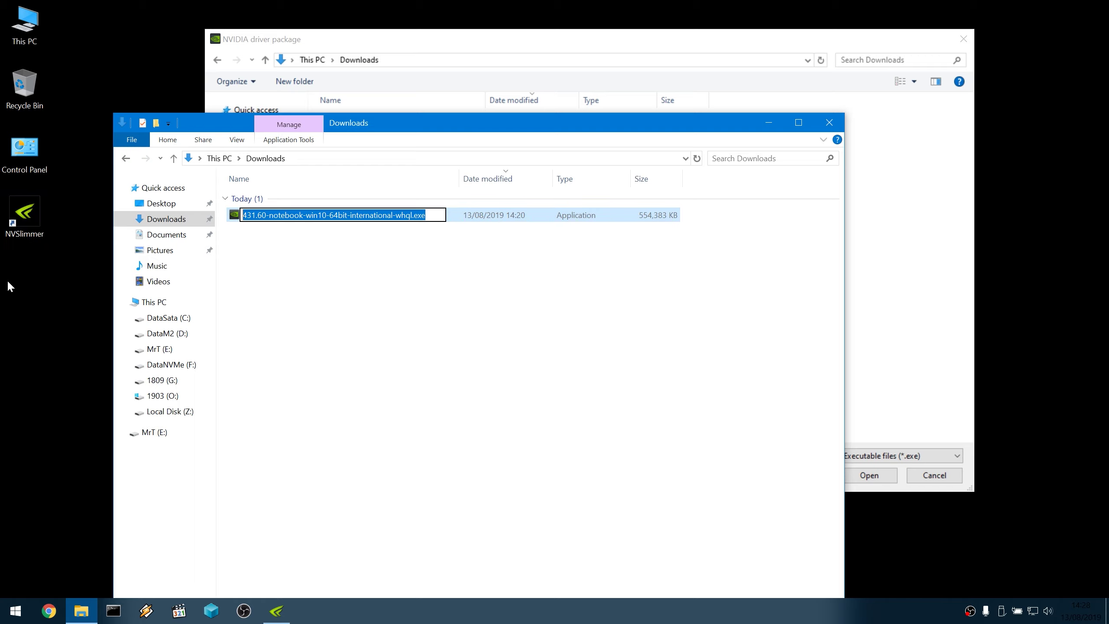
left_click(829, 122)
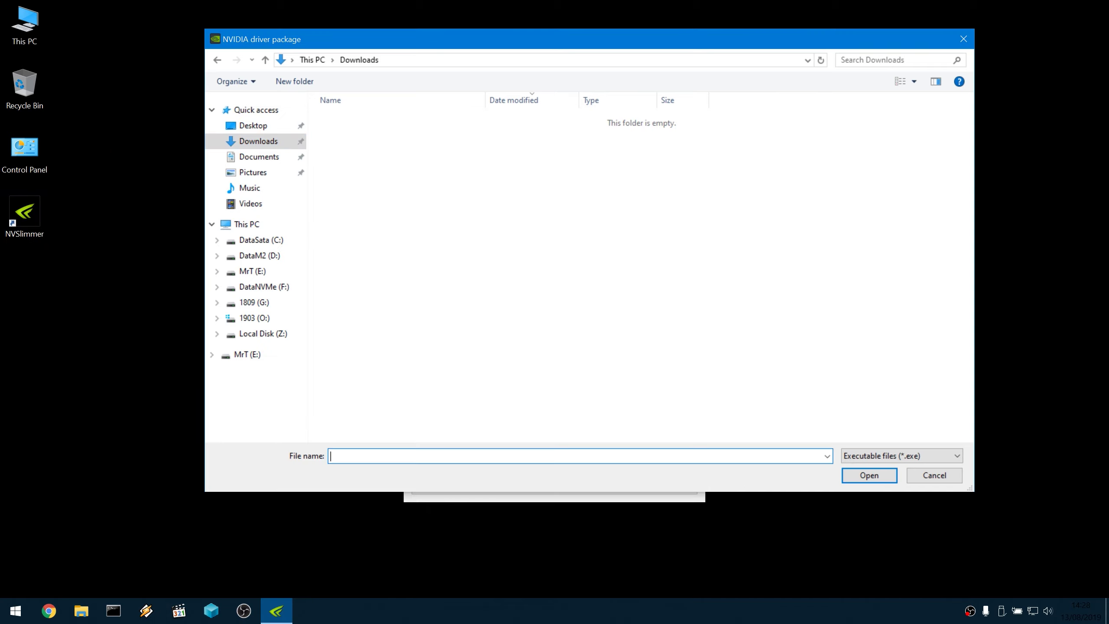
key("ctrl+v")
Load 431.60-notebook-win10-64bit-international-whql.exe and move the NVSlimmer window to the upper left.
left_click(864, 476)
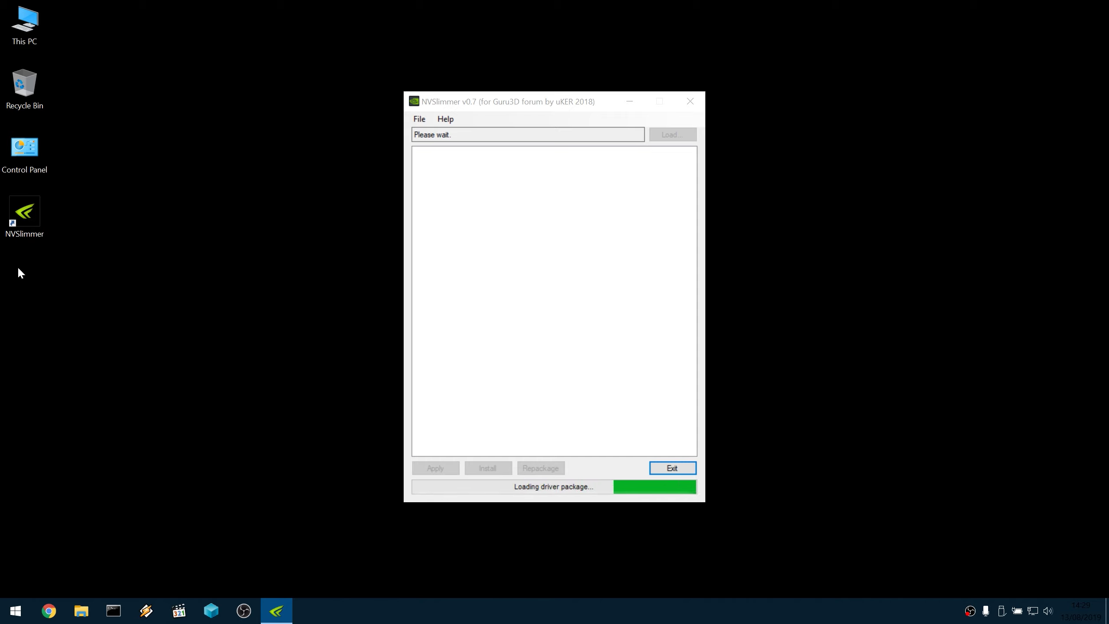
left_click(494, 104)
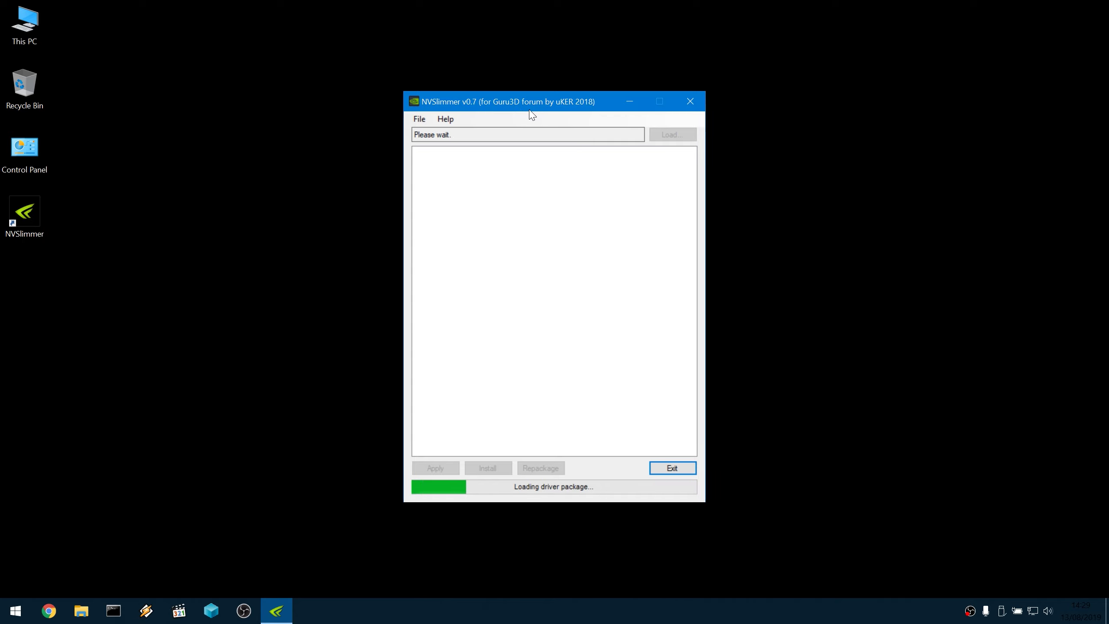
left_click_drag(531, 110, 309, 70)
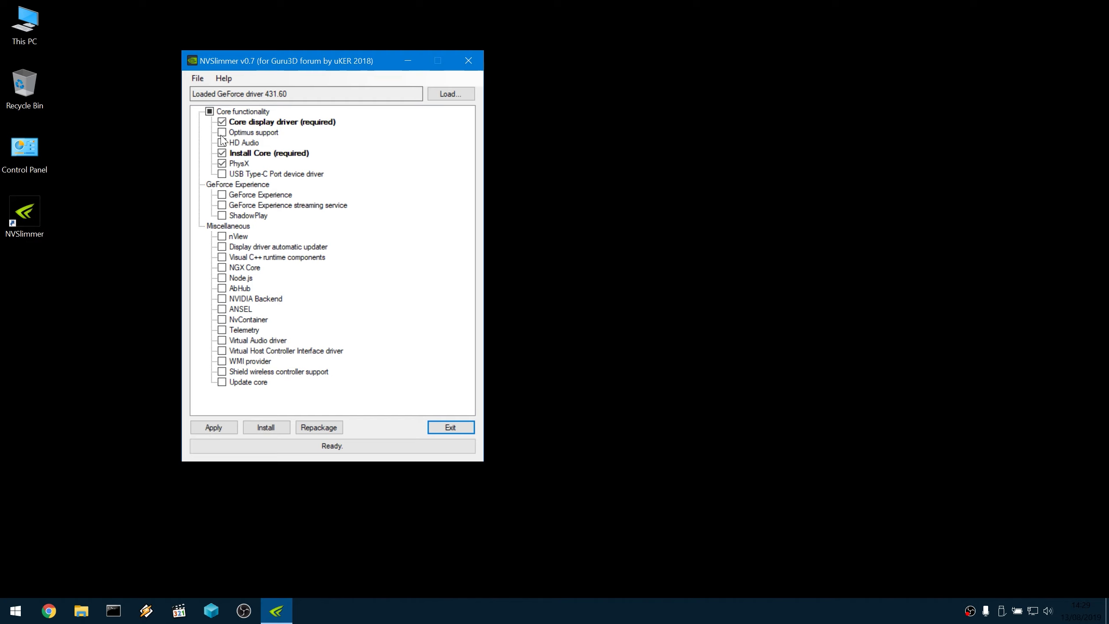
Tick HD Audio and the USB Type-C Port device driver under Core functionality.
left_click(255, 133)
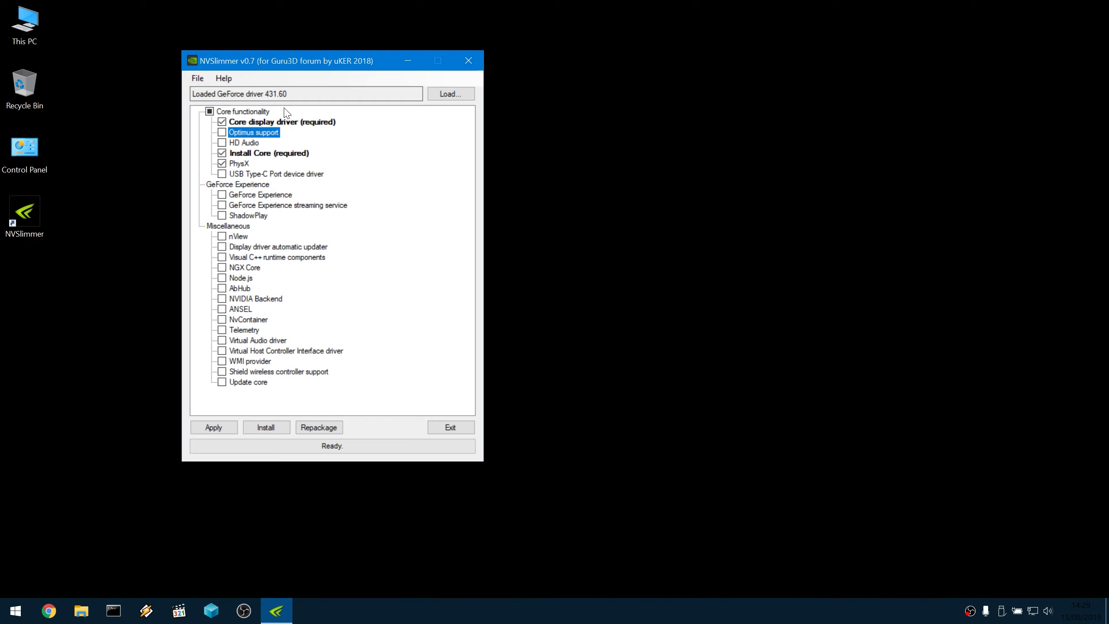
left_click(222, 142)
left_click(222, 175)
right_click(433, 611)
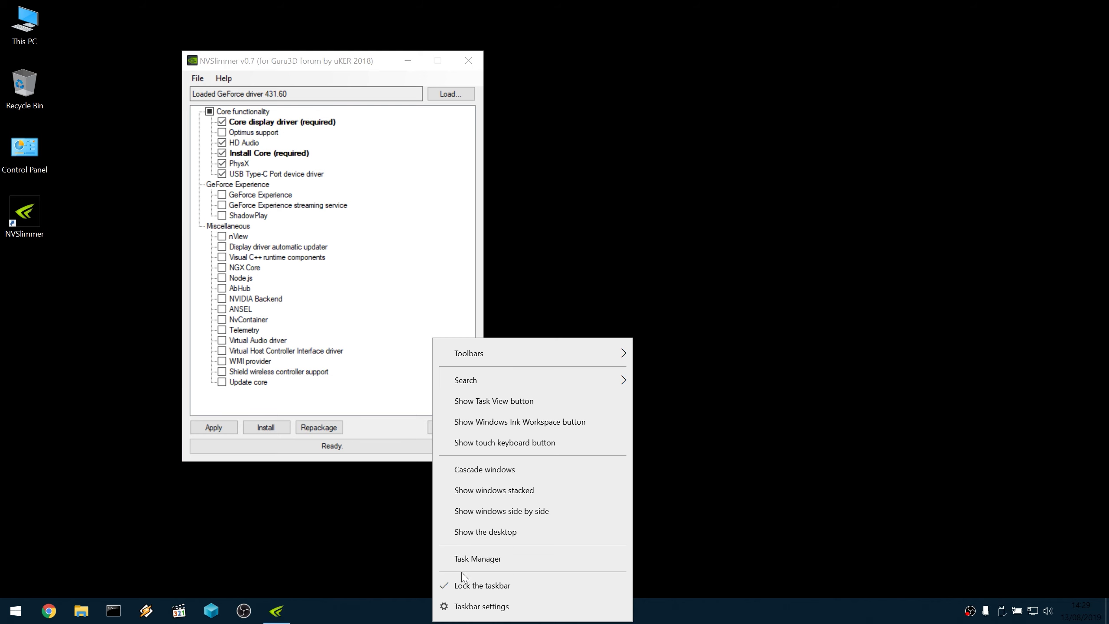
Show the GeForce GTX 1070 performance page in Task Manager, with driver version 26.21.14.3160.
left_click(462, 560)
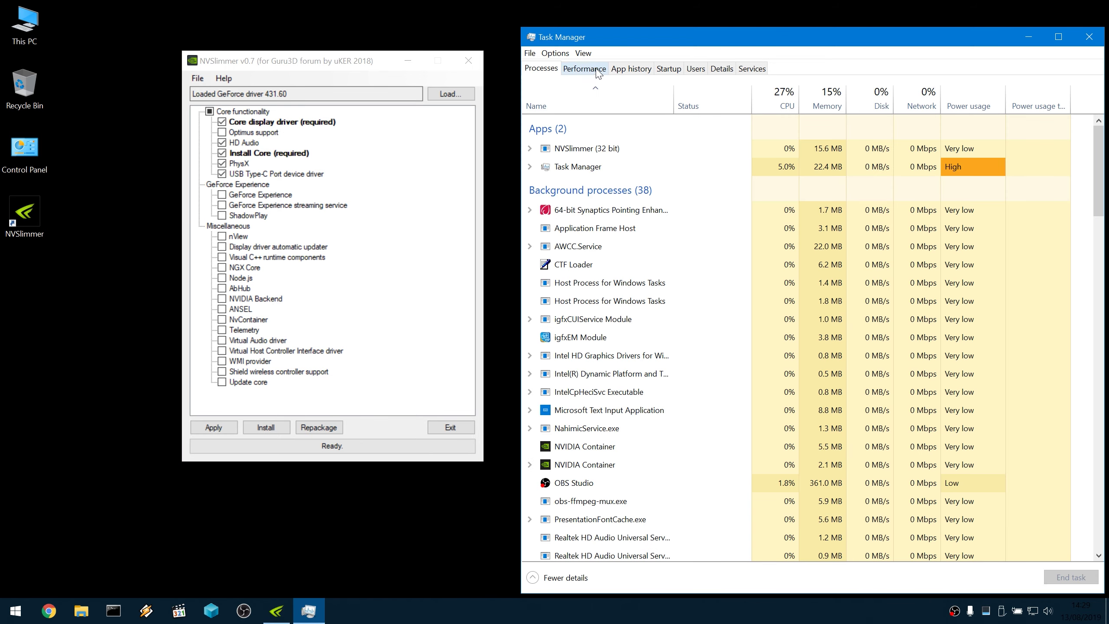
left_click(584, 69)
left_click(593, 428)
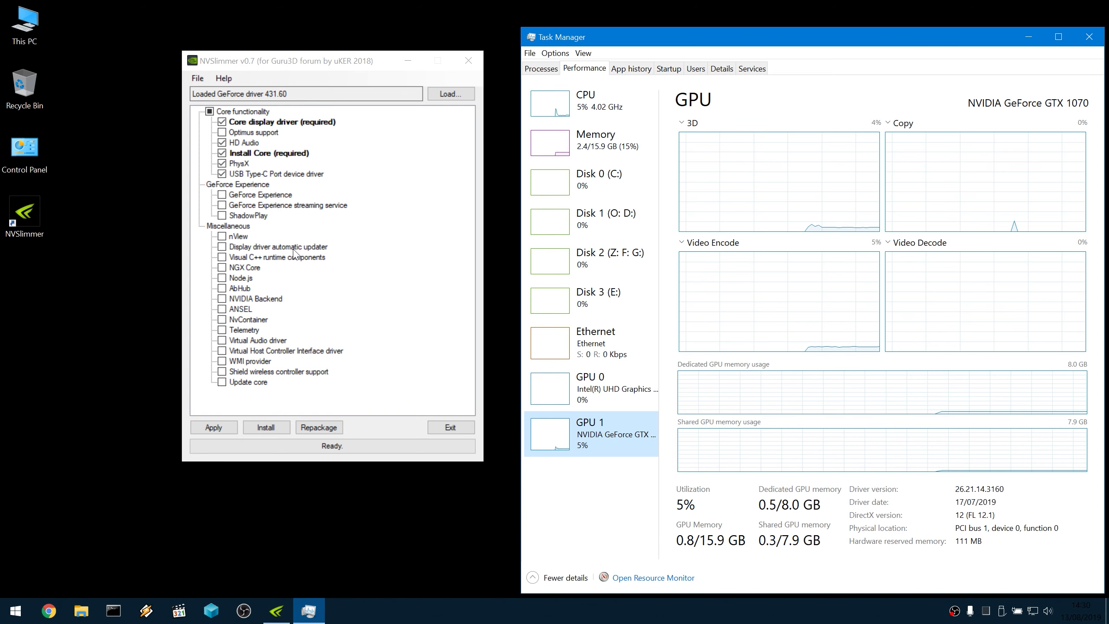
left_click(222, 309)
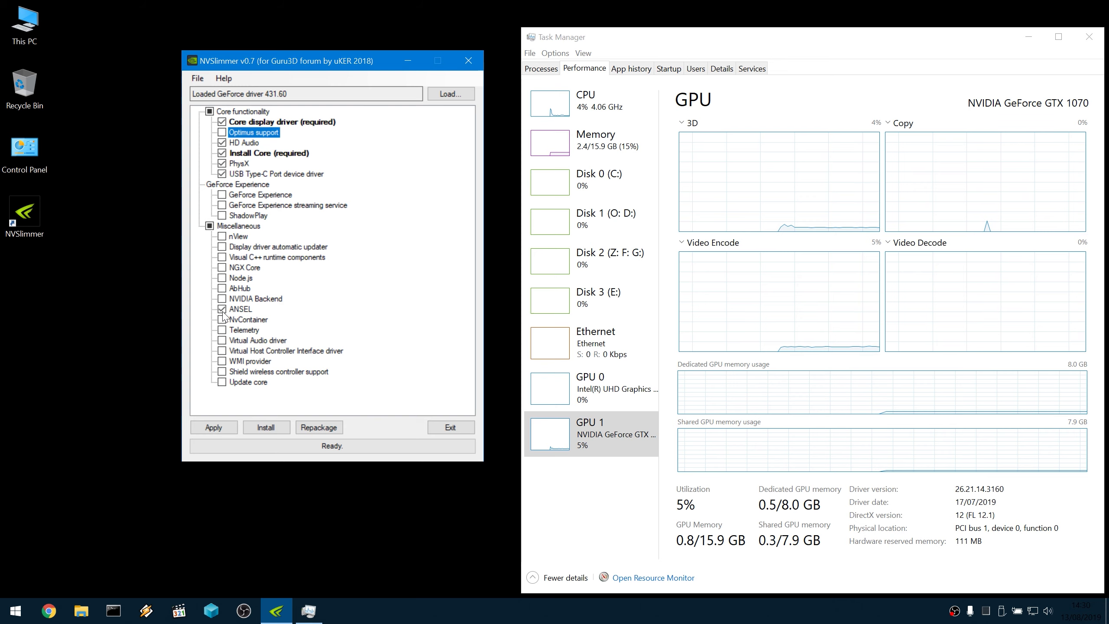
left_click(222, 309)
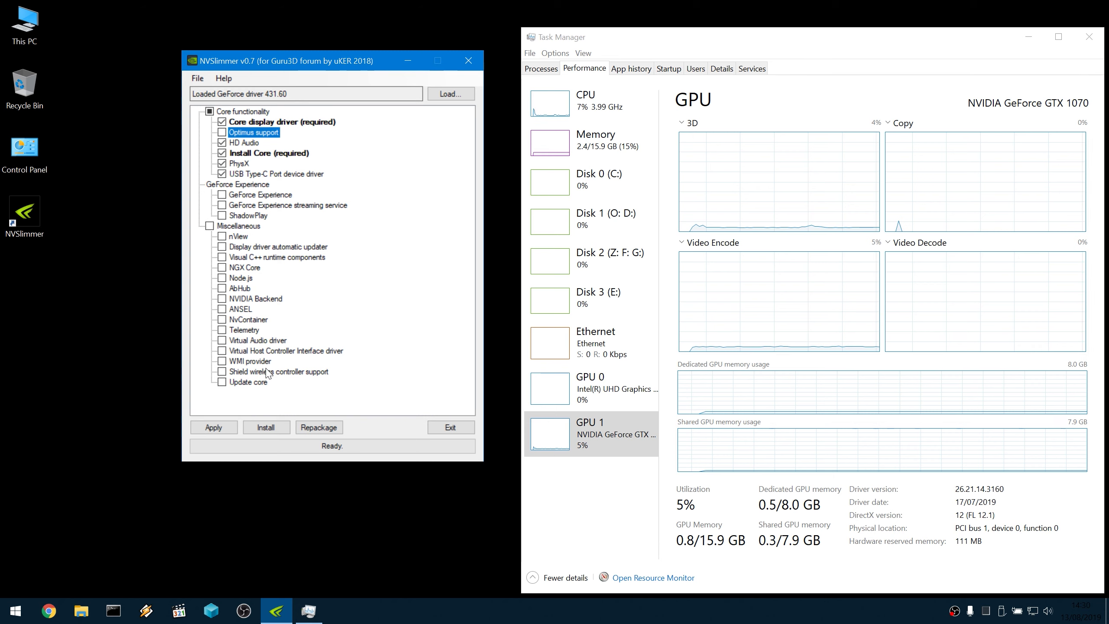
left_click(311, 372)
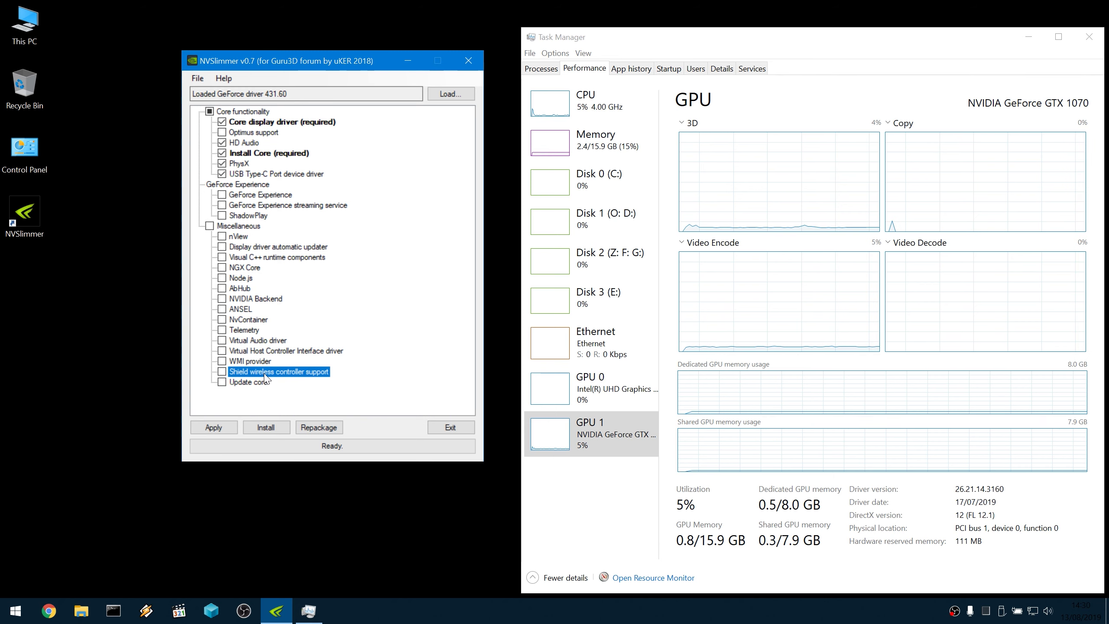
left_click(244, 382)
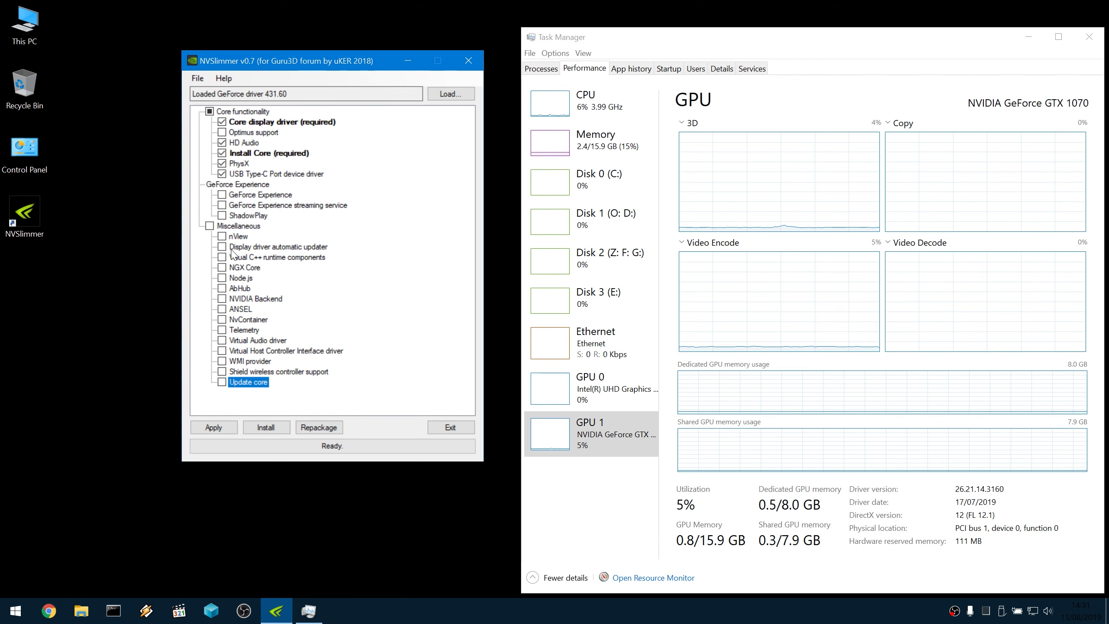
Add Visual C++ runtime components to the selected Miscellaneous entries.
left_click(234, 277)
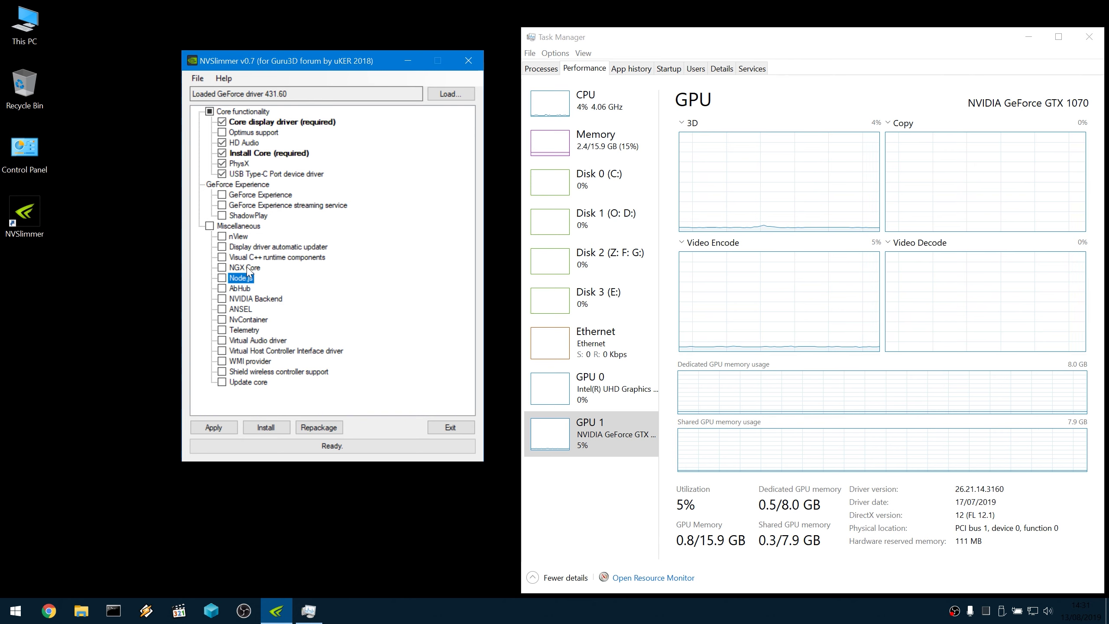
key("Up")
key("Up")
key("Up")
key("Up")
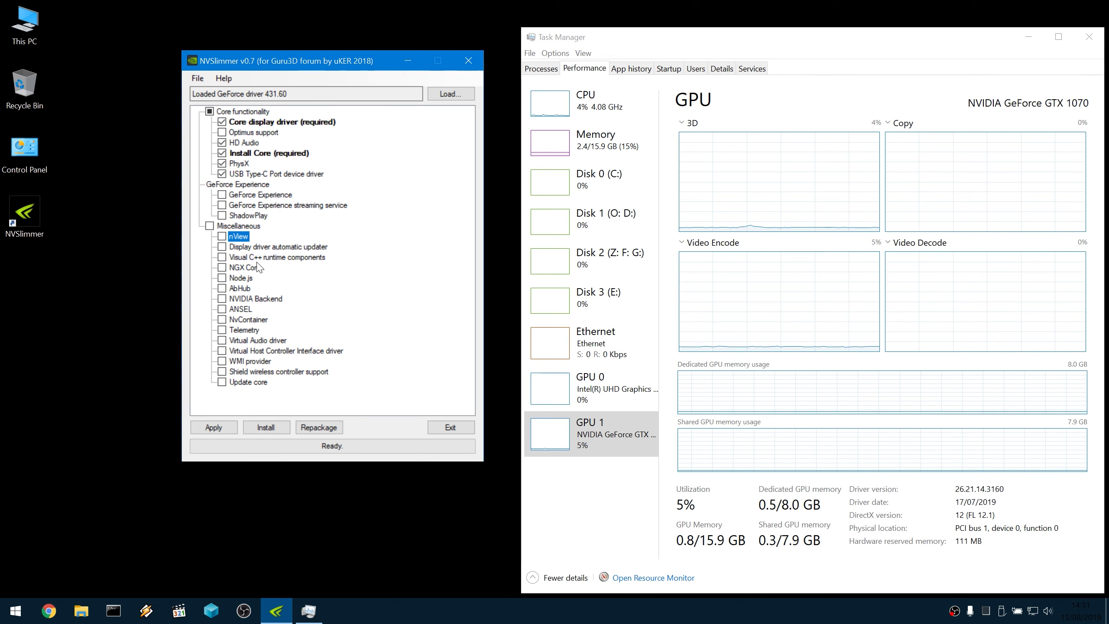
left_click(312, 257)
left_click(222, 258)
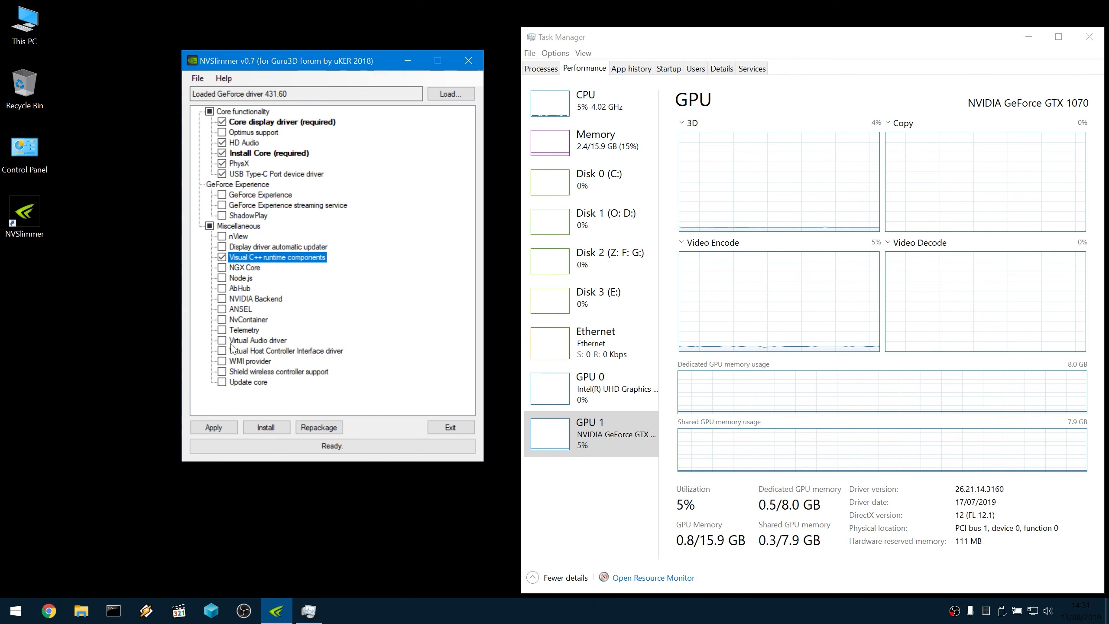
Review NGX Core, Node.js and AbHub, then apply the selection, deleting unselected modules.
left_click(236, 269)
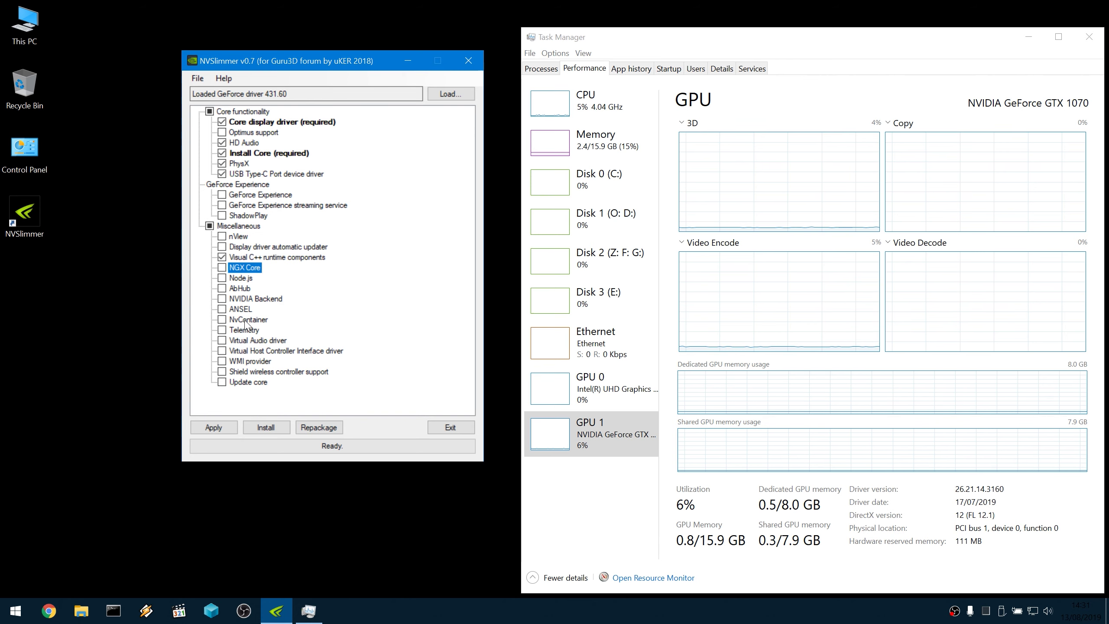
left_click(258, 351)
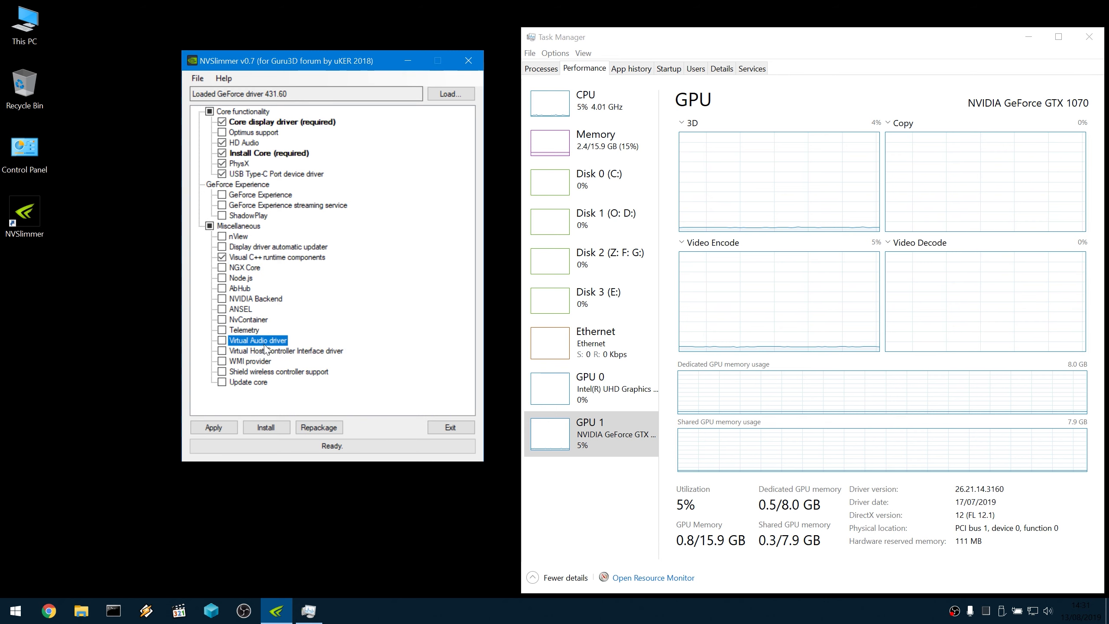
left_click(250, 278)
left_click(242, 289)
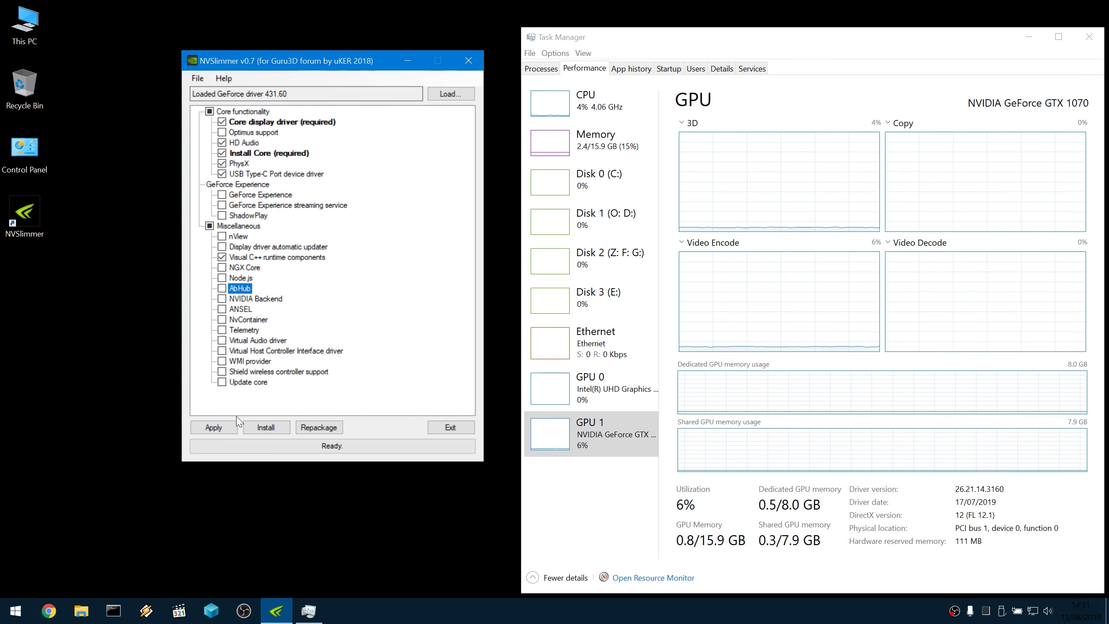
left_click(214, 427)
left_click(588, 352)
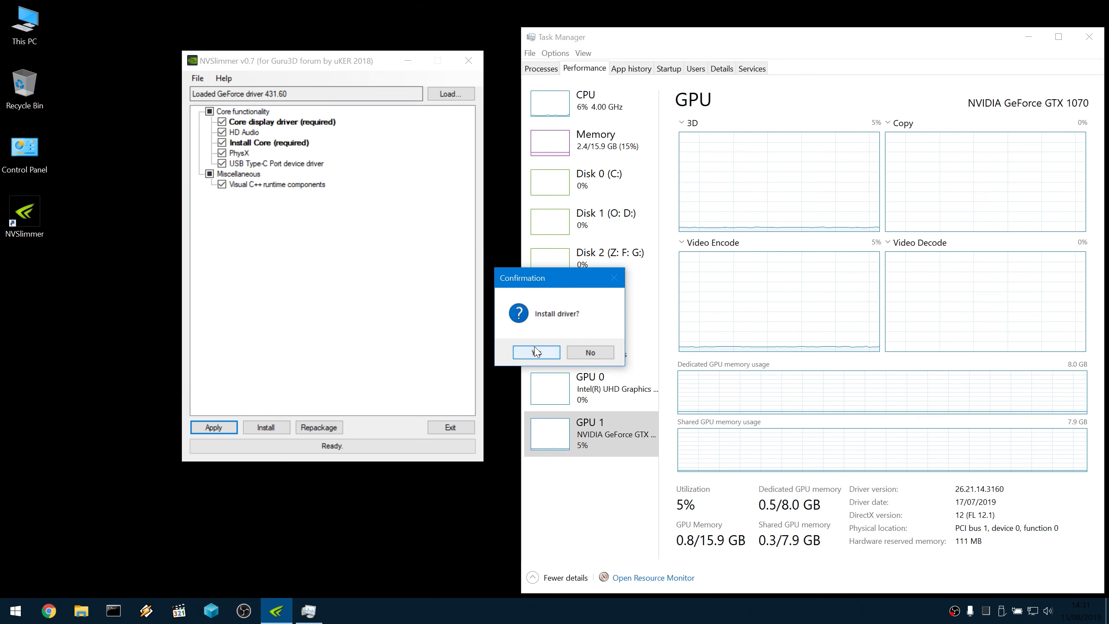
Answer the Install driver? prompt for the slimmed package, then pause recording via OBS tray menu.
left_click(590, 354)
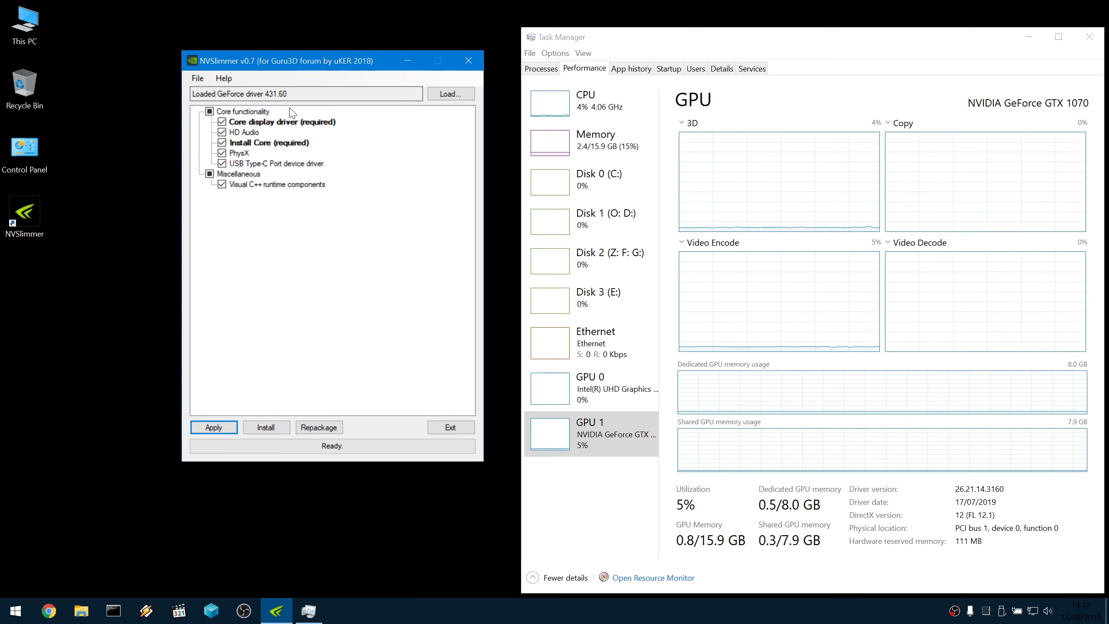
left_click(955, 612)
right_click(956, 614)
left_click(985, 576)
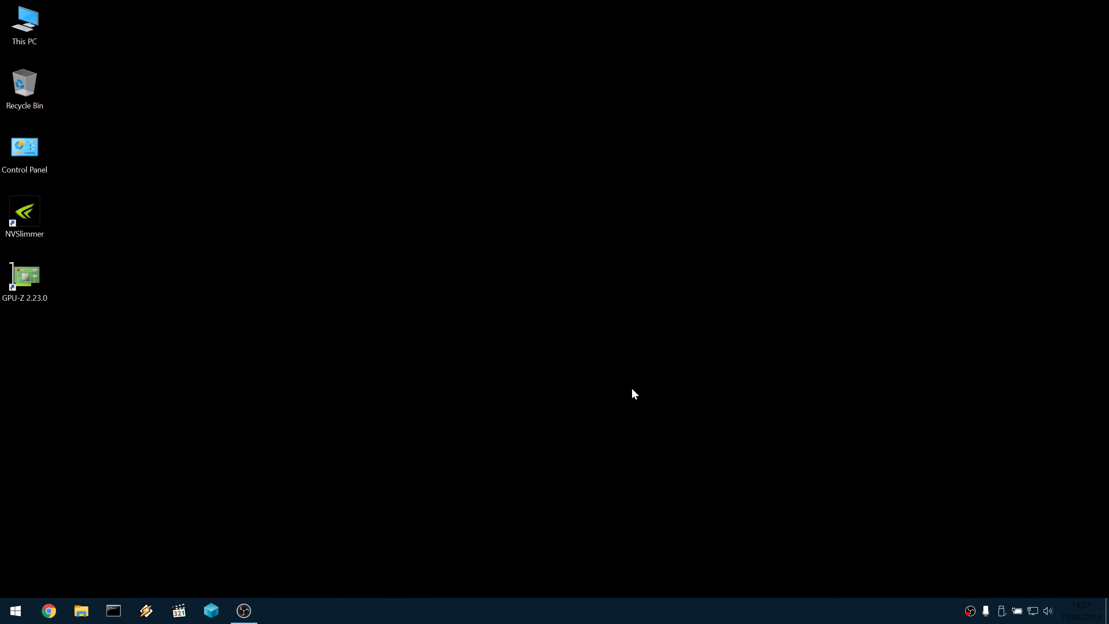
double_click(14, 278)
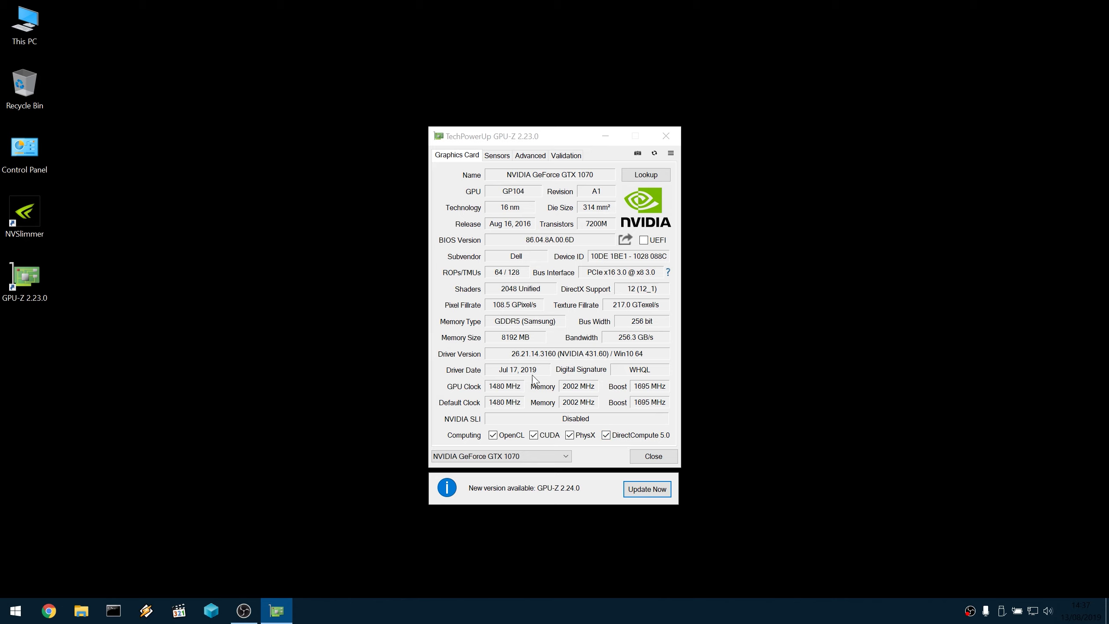
mouse_move(606, 359)
left_click(673, 458)
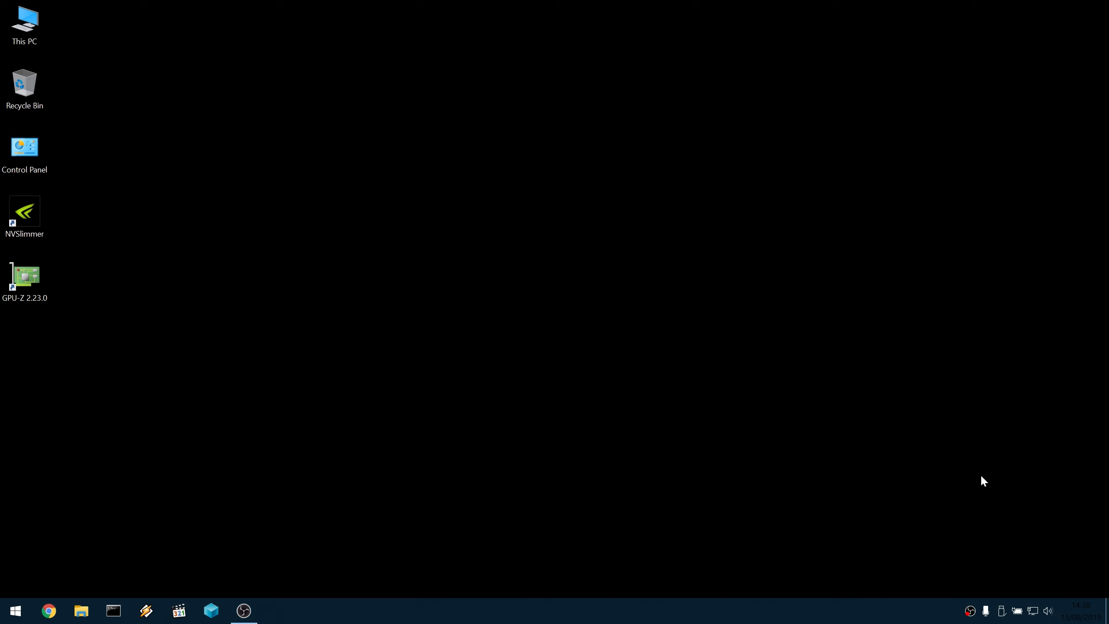